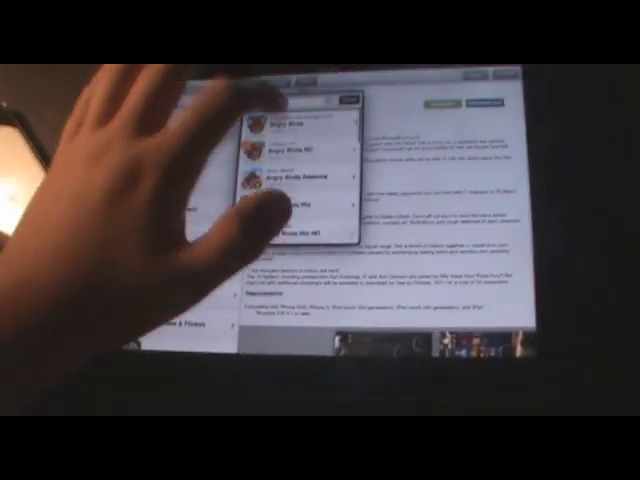
Open the selected app's page from the App Store search results.
left_click(290, 205)
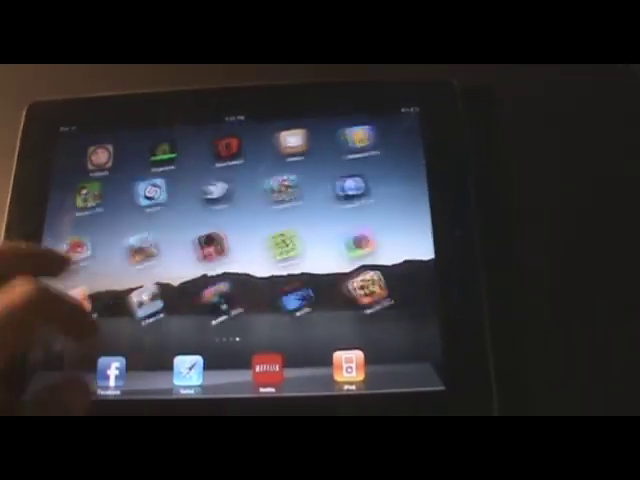
Go to the first home screen page and open Settings to the Activator actions list.
left_click_drag(60, 290, 300, 290)
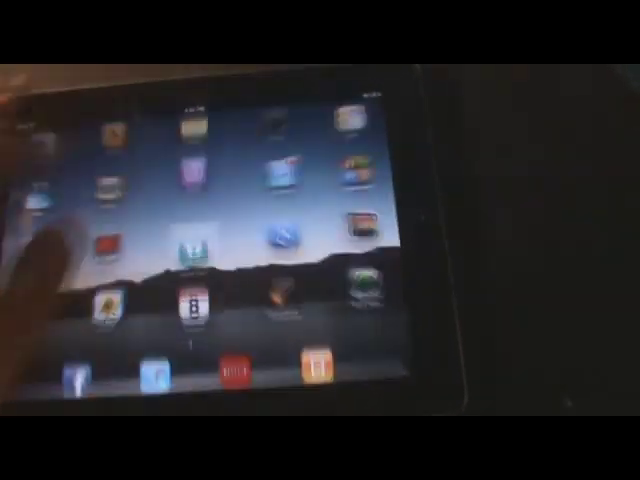
left_click(105, 245)
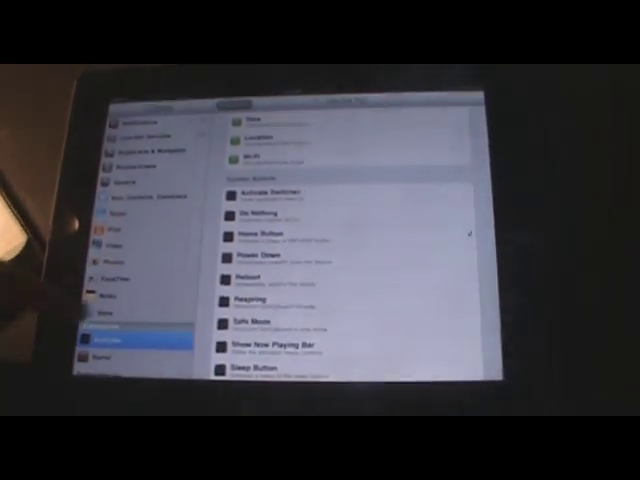